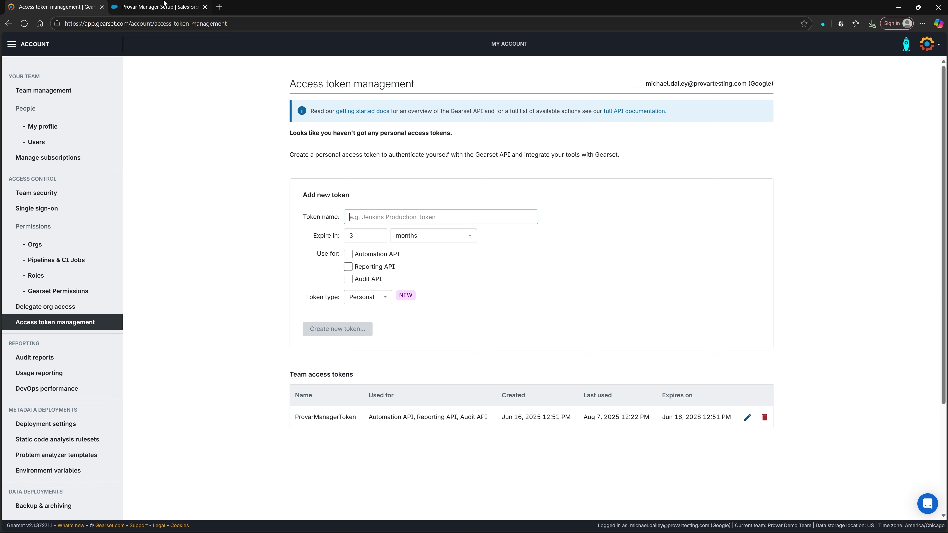
Switch to the Salesforce org and open the Provar Manager - Gearset app by searching for "gear"
left_click(159, 7)
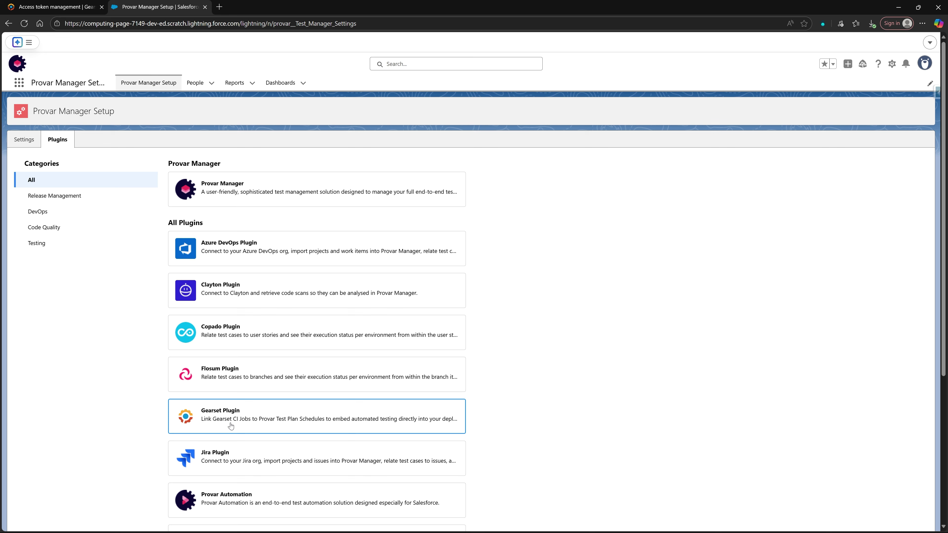
left_click(17, 86)
type("gear")
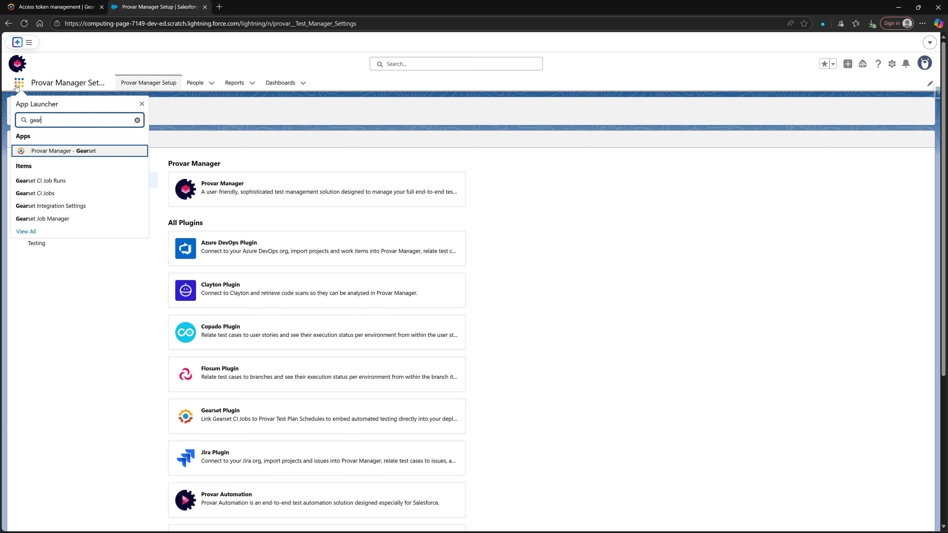
left_click(100, 151)
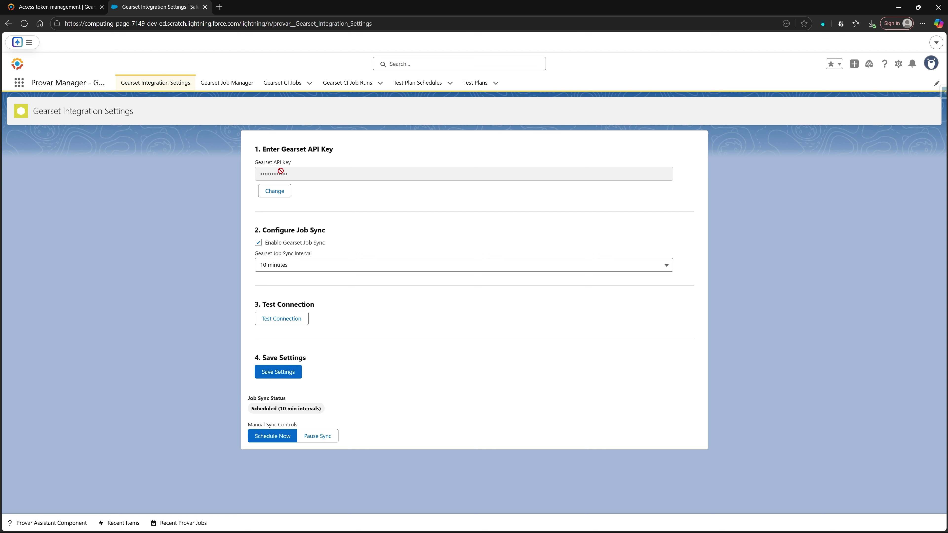
Open the Gearset API key for editing, cancel without changing it, and test the connection
left_click(277, 192)
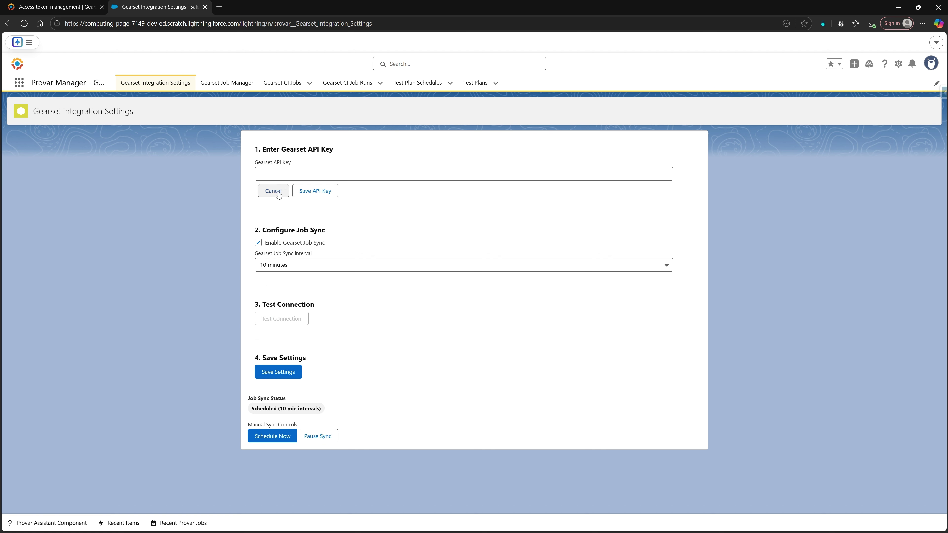
left_click(279, 191)
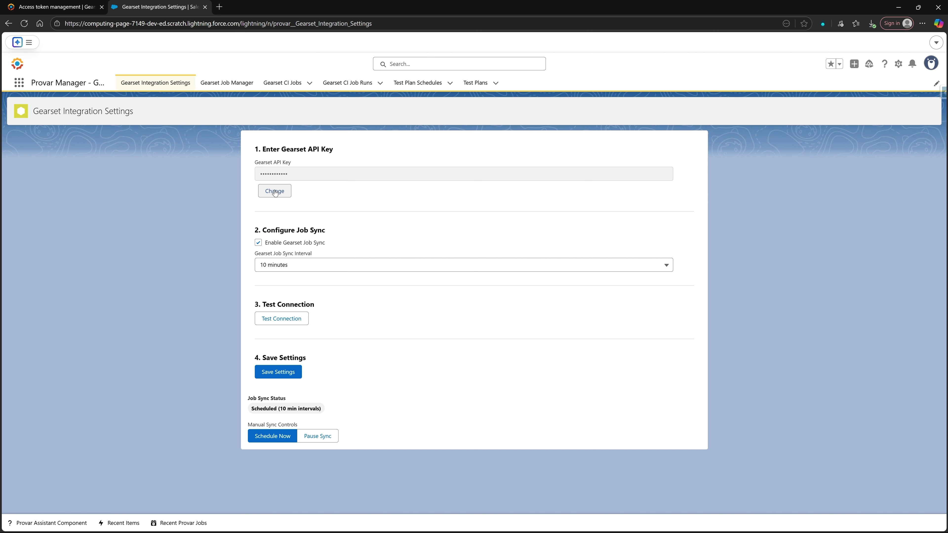
left_click(276, 320)
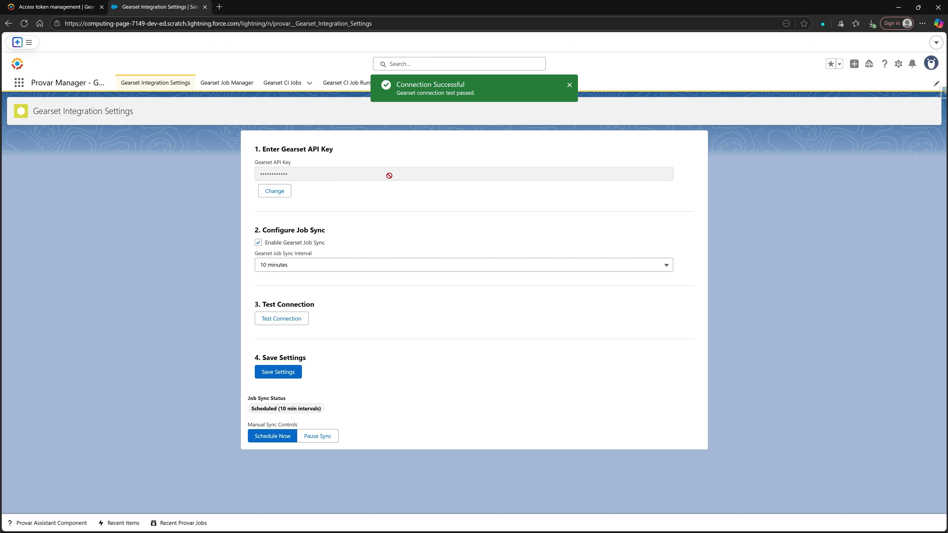
Turn Gearset Job Sync off and back on in the integration settings
left_click(258, 243)
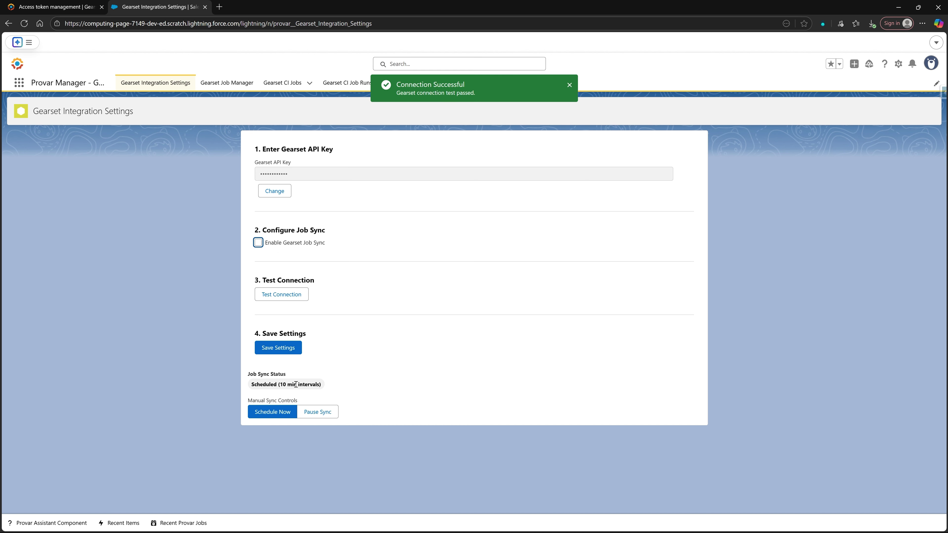
left_click(258, 243)
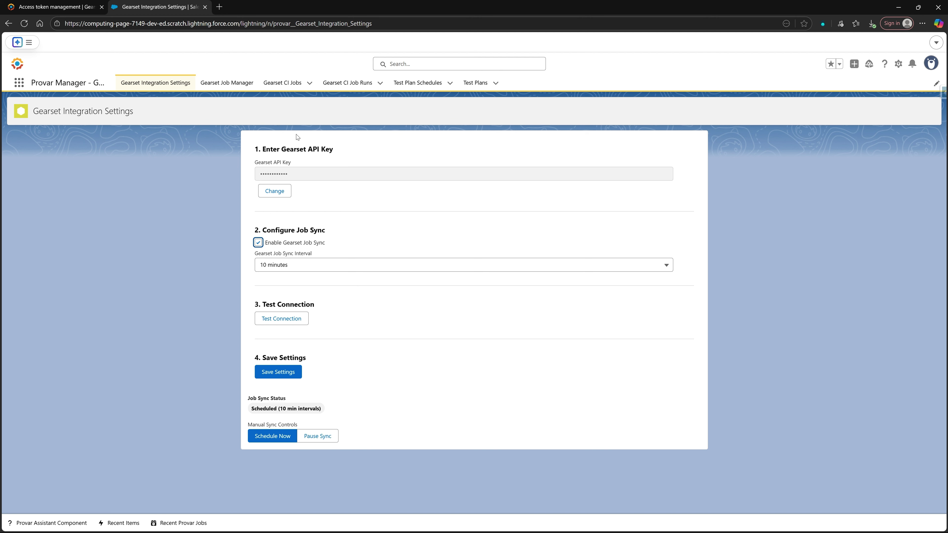
Open the Gearset Job Manager and look over the Gearset jobs list and the job run history
left_click(202, 127)
left_click(227, 83)
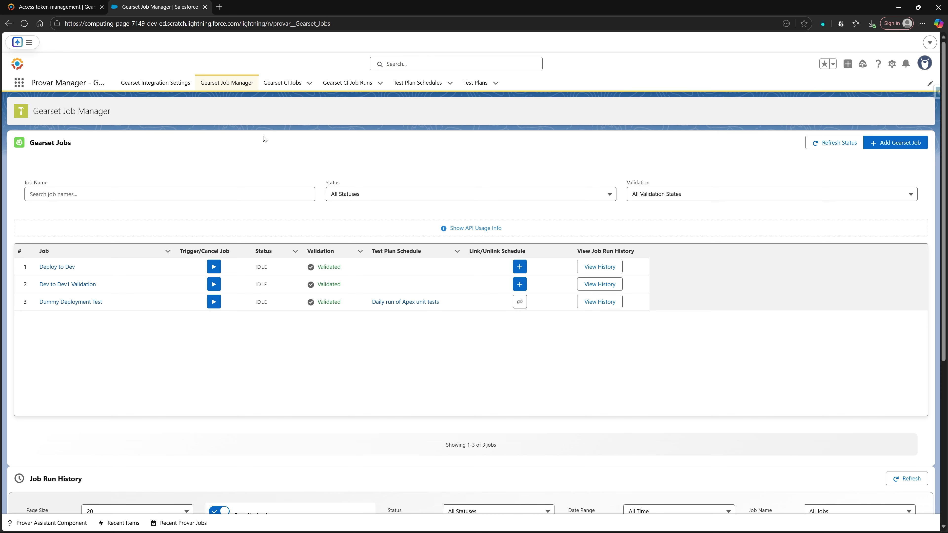
scroll(293, 243, "down", 5)
scroll(290, 238, "up", 2)
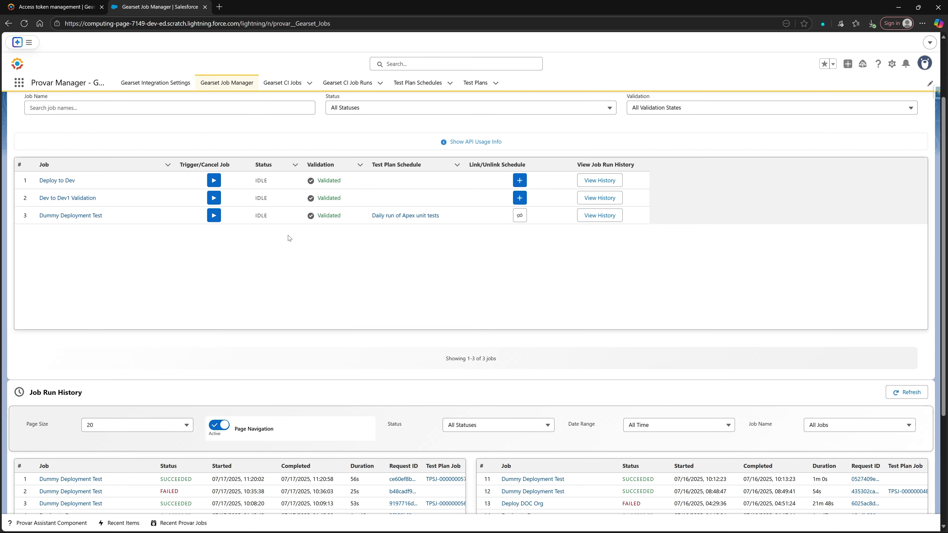
scroll(256, 297, "up", 2)
Search the Gearset jobs by the name "Dev to dev1" and clear the search
left_click(92, 194)
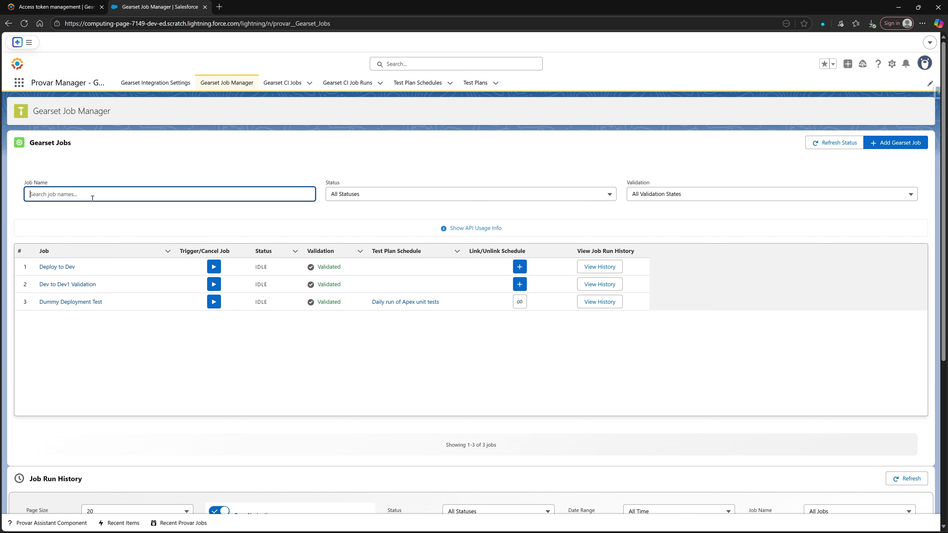
type("Dev to dev1")
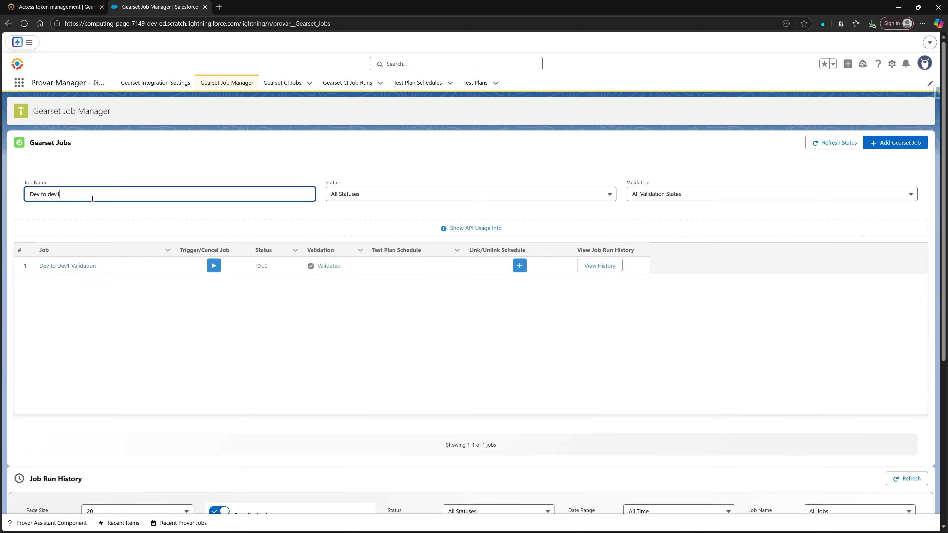
key("BackSpace")
key("BackSpace")
key("BackSpace")
key("BackSpace")
key("BackSpace")
key("BackSpace")
key("BackSpace")
key("BackSpace")
key("BackSpace")
key("BackSpace")
key("BackSpace")
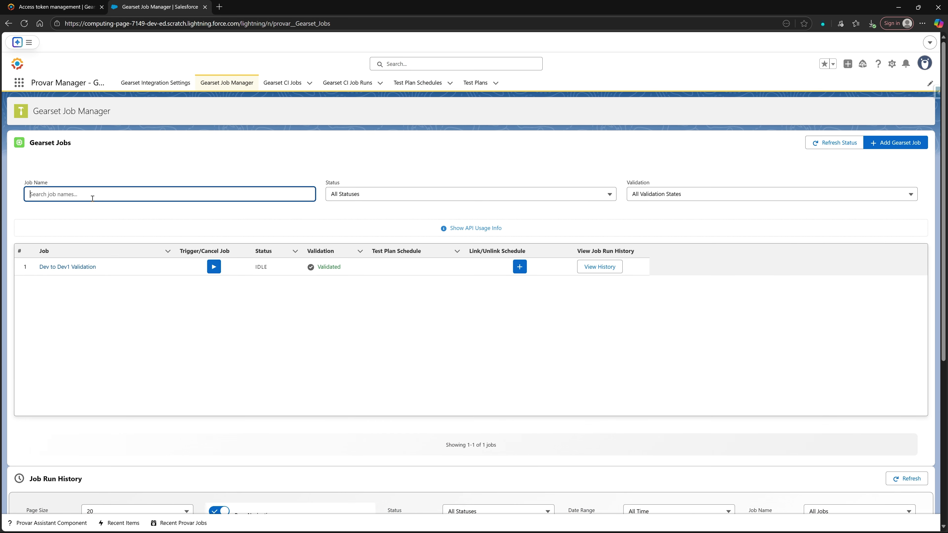
Examine the available Status and Validation filter options for the Gearset jobs without changing them
left_click(369, 195)
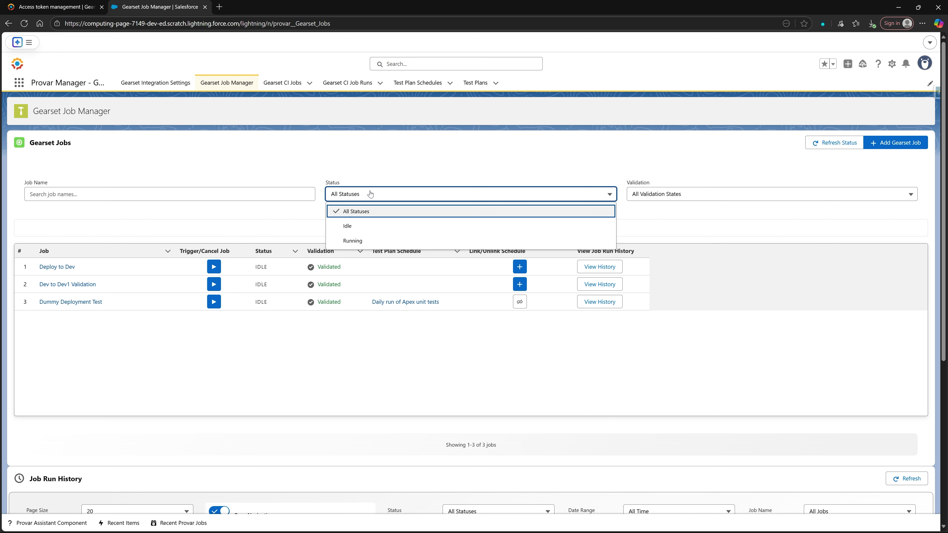
left_click(518, 169)
left_click(715, 195)
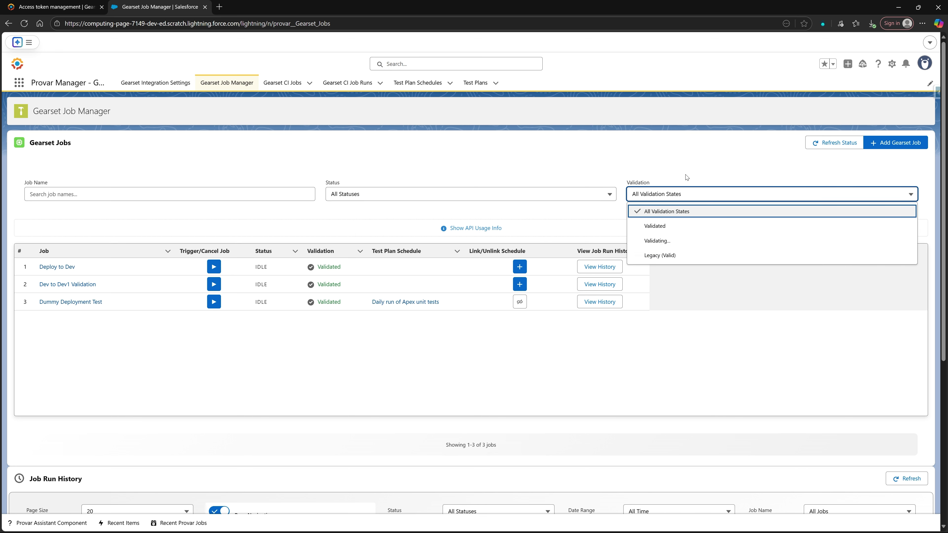
left_click(678, 174)
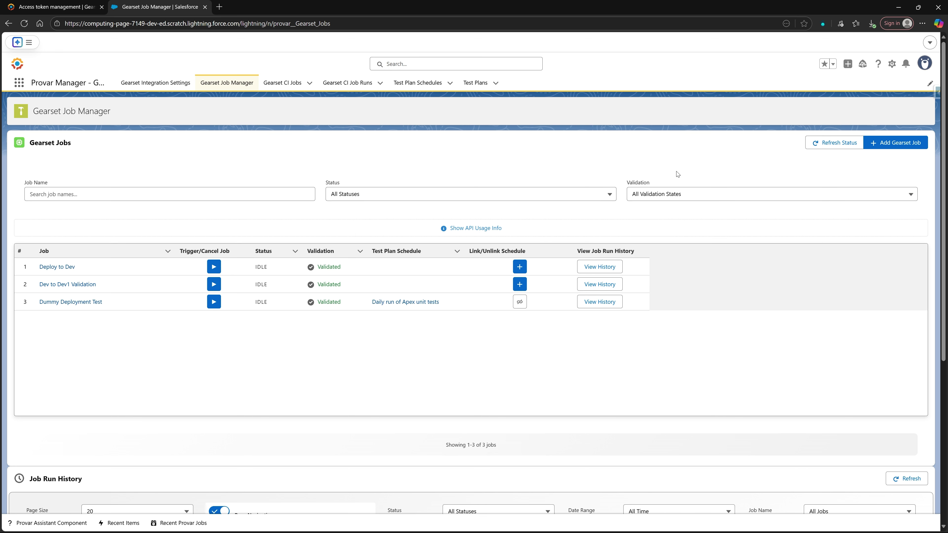
Start adding a Gearset job named "Deploy from Dev to QA" and copy that deployment job's ID from Gearset's CI jobs dashboard
left_click(893, 149)
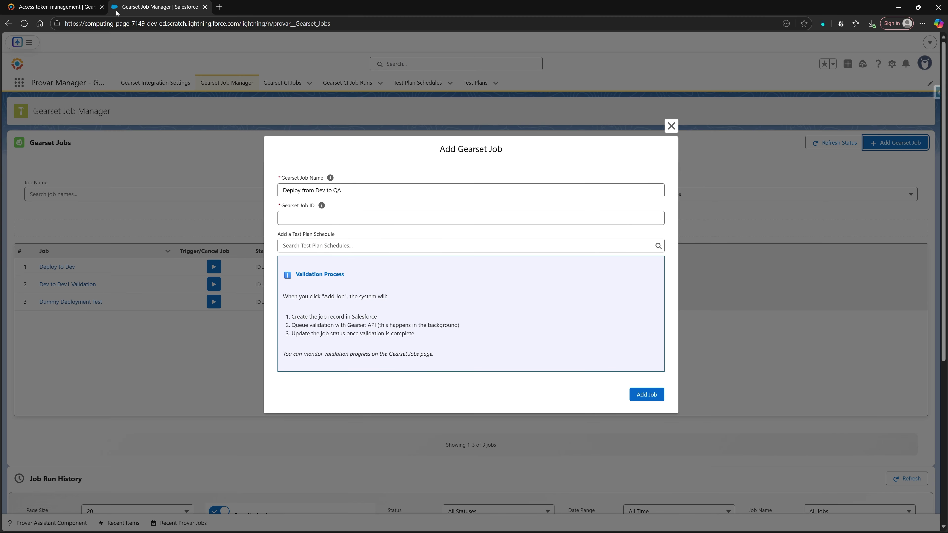
left_click(56, 7)
left_click(11, 44)
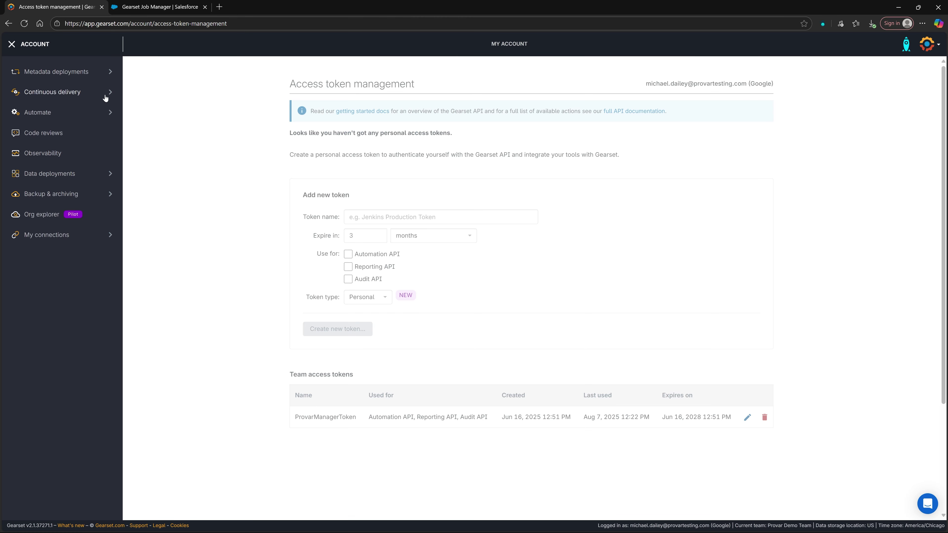
mouse_move(56, 92)
left_click(145, 109)
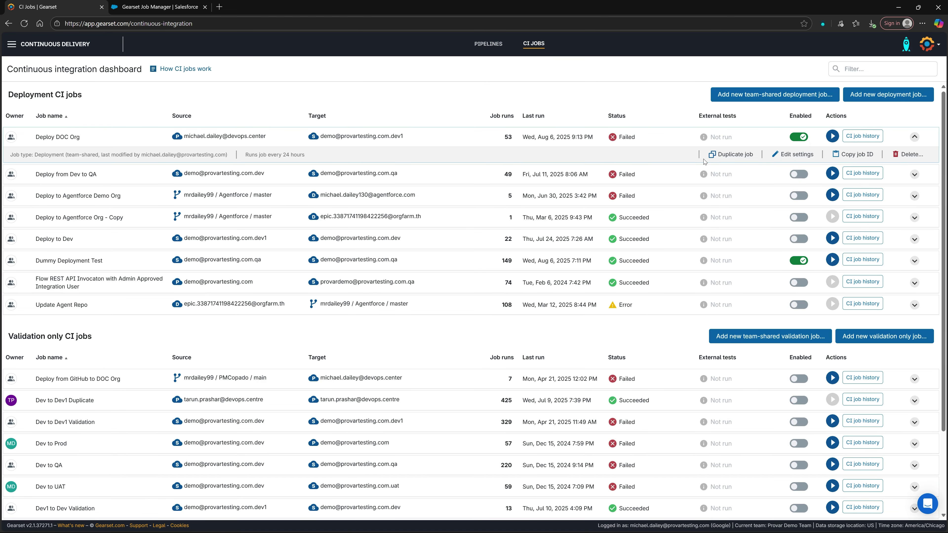
left_click(915, 174)
left_click(858, 193)
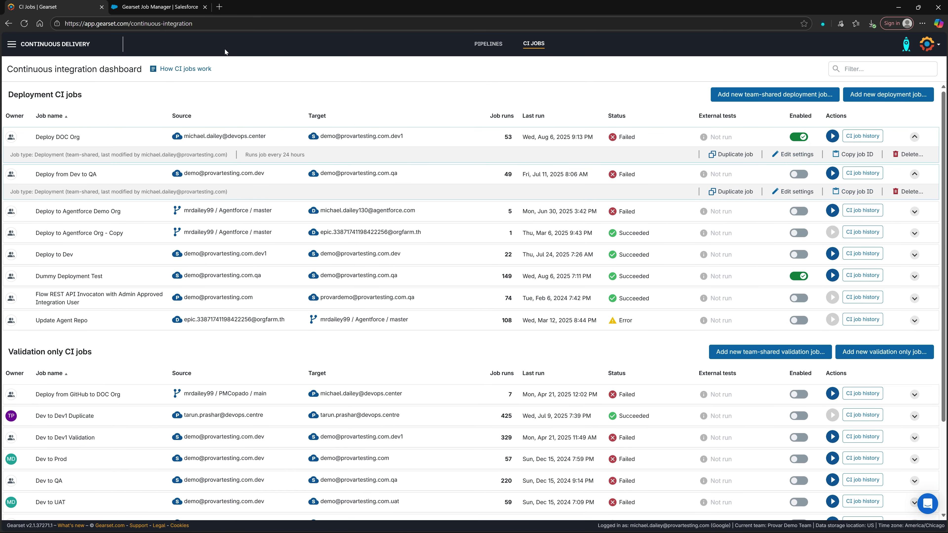
Return to Provar Manager, fill in the copied Gearset job ID, and close the new job form without adding the job
left_click(158, 9)
left_click(359, 216)
key("ctrl+v")
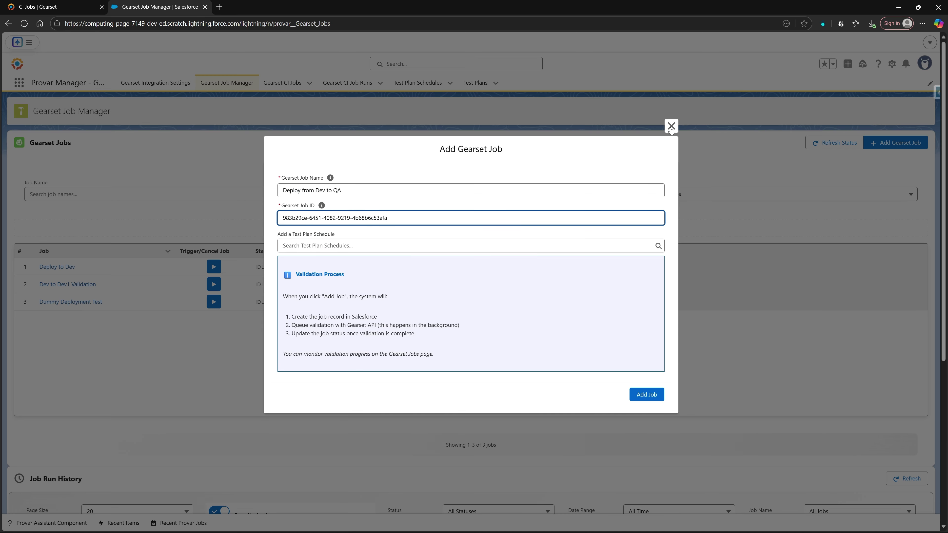
left_click(671, 127)
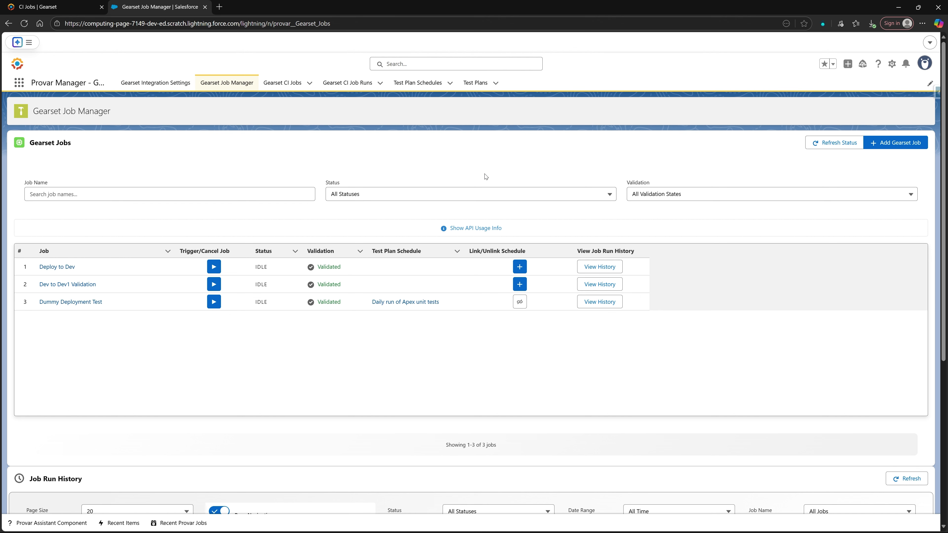
Examine the job run history, including the test plan job and test results columns, and return to the jobs list
scroll(486, 177, "down", 5)
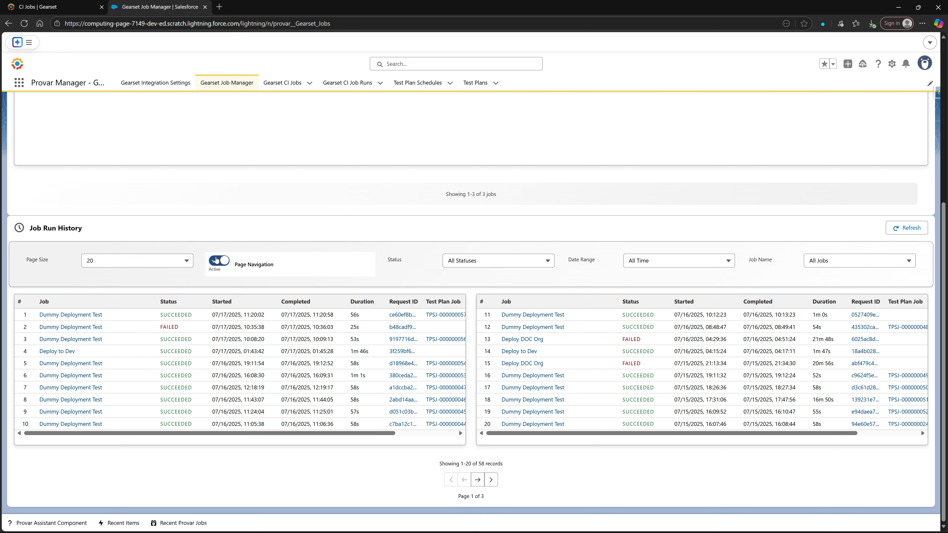
left_click_drag(368, 435, 431, 435)
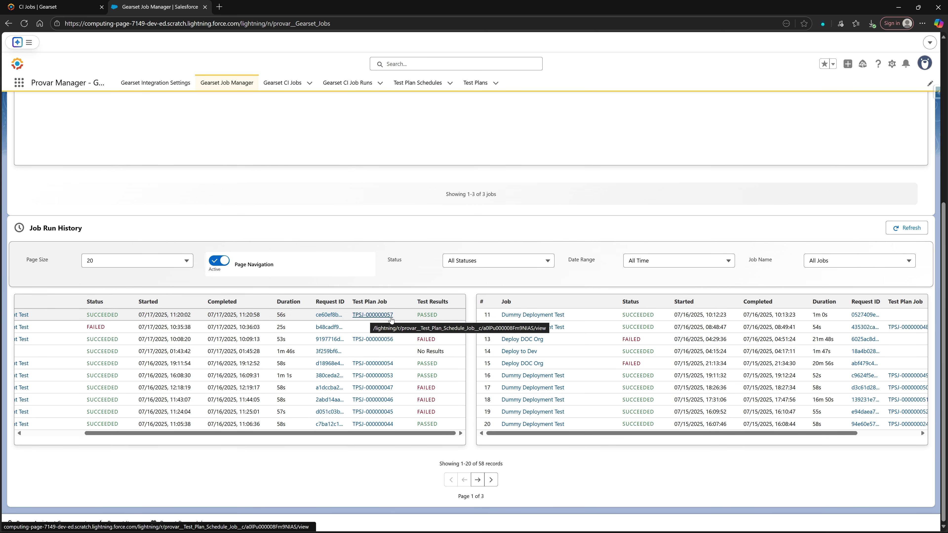
left_click_drag(357, 435, 271, 434)
scroll(502, 340, "up", 3)
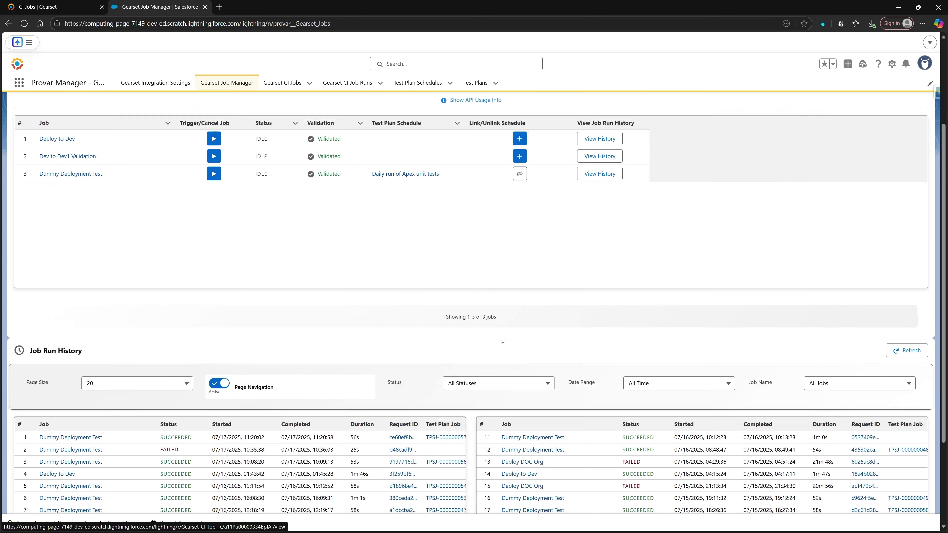
scroll(502, 341, "up", 3)
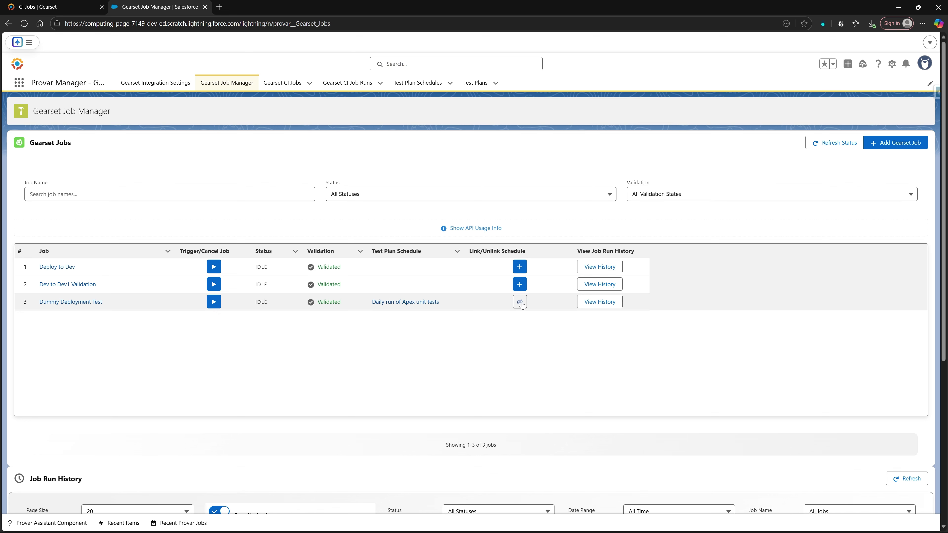
Unlink the test plan schedule from the Dummy Deployment Test job and link the TPSCH-000000 Apex Unit Tests schedule to it
left_click(520, 302)
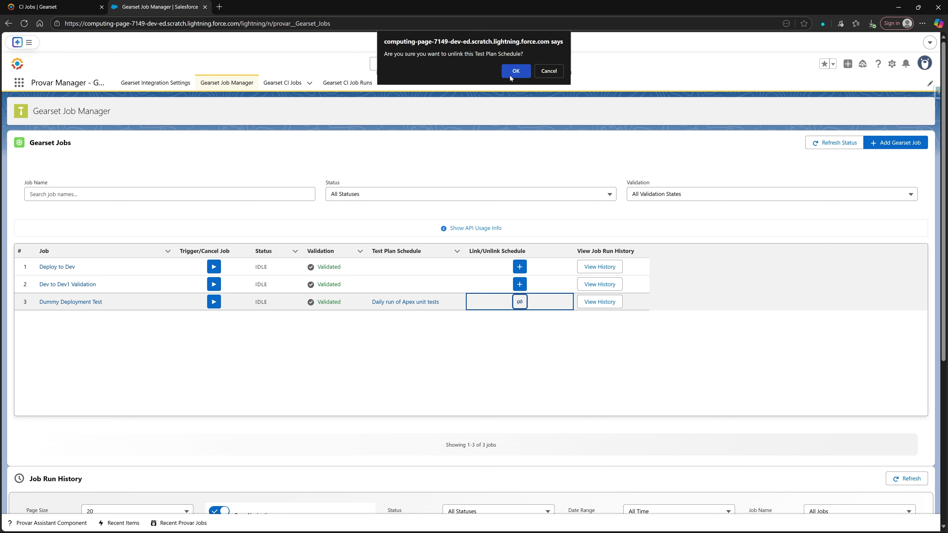
left_click(515, 71)
left_click(520, 302)
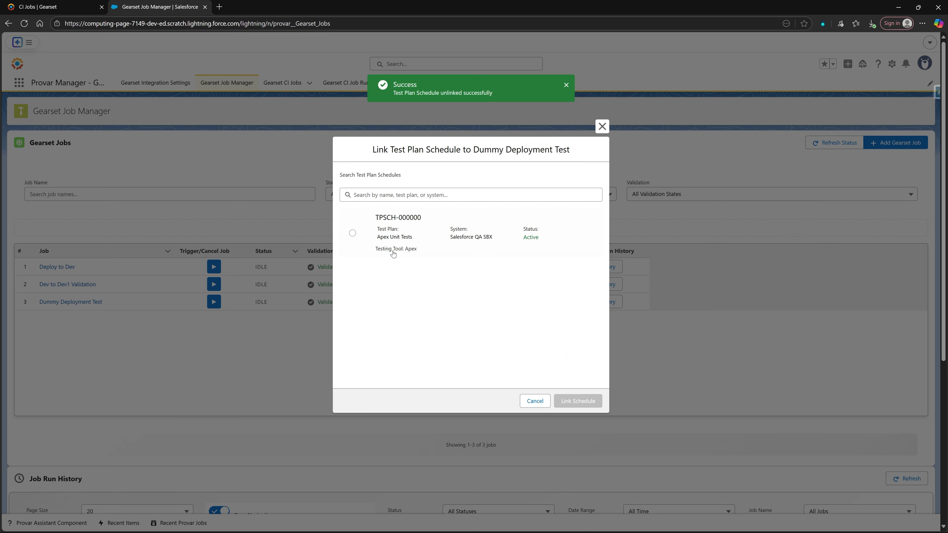
left_click(393, 254)
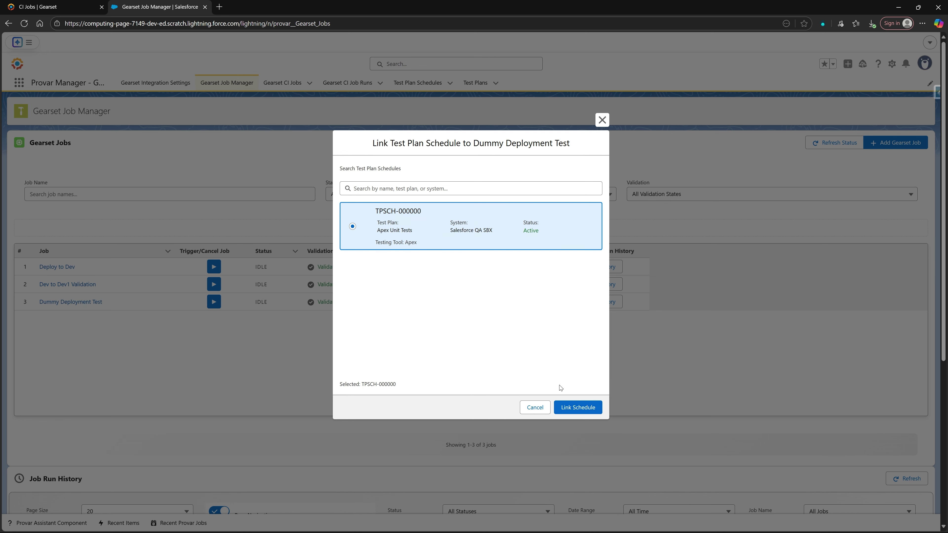
left_click(578, 407)
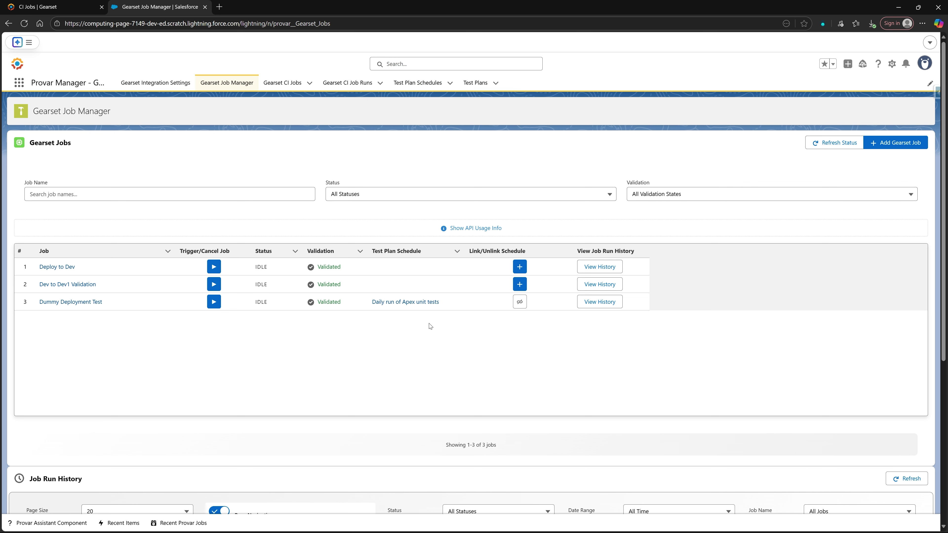
Trigger a run of the Dummy Deployment Test job and check its status in the jobs list
scroll(430, 326, "down", 5)
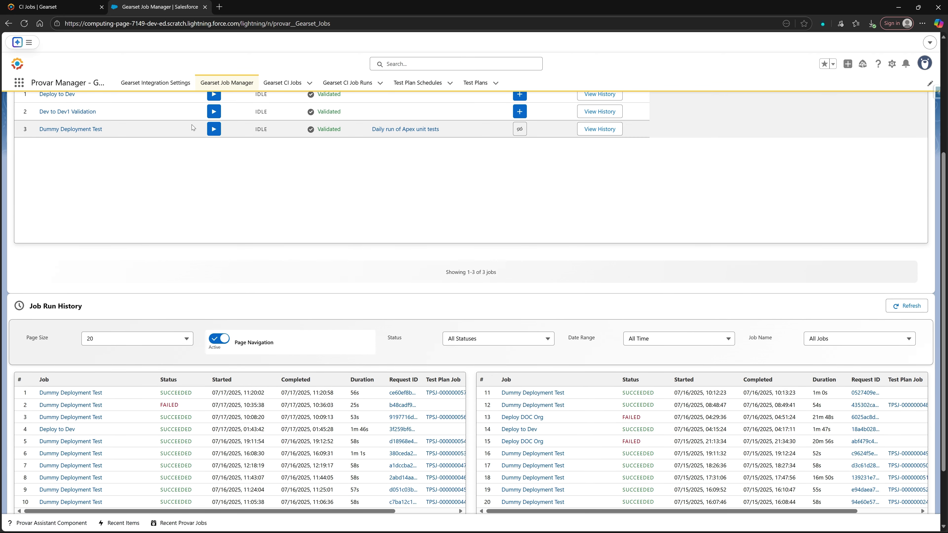
left_click(212, 131)
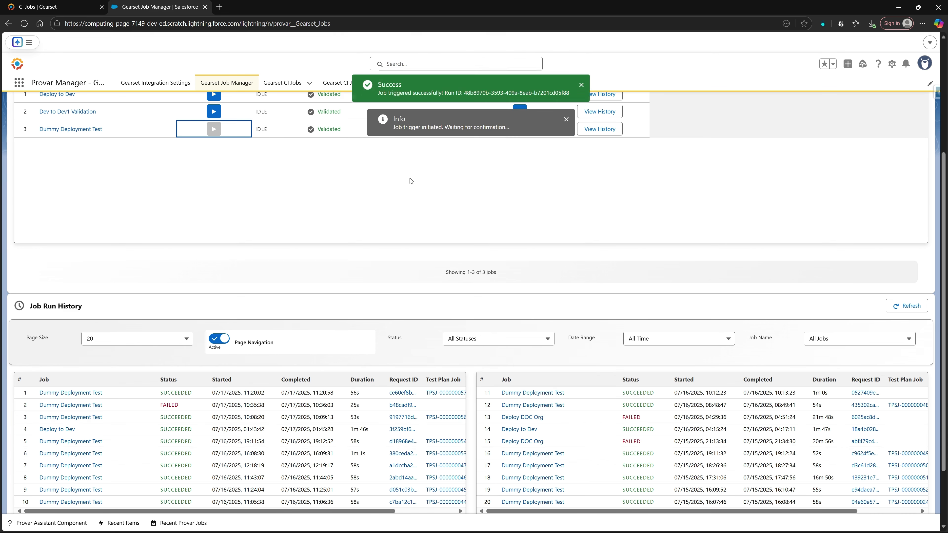
scroll(439, 201, "up", 2)
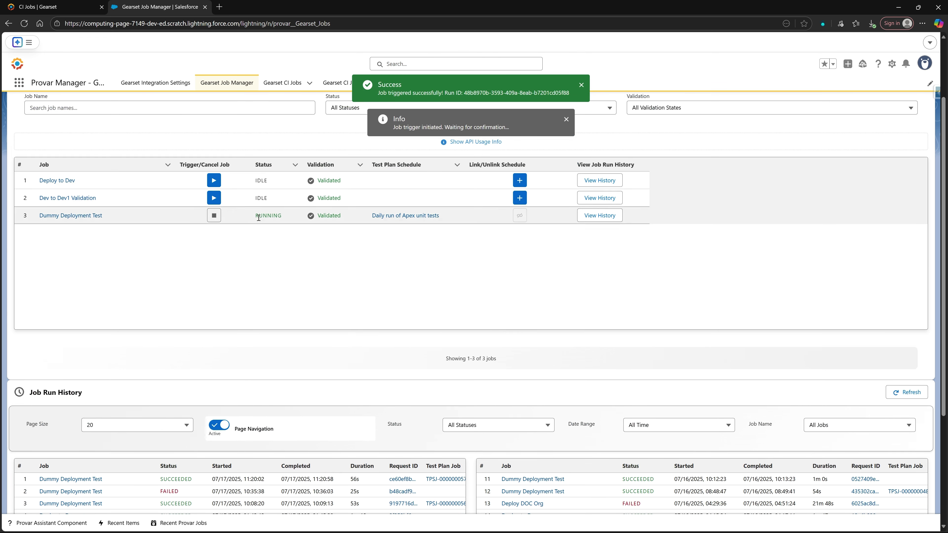
Switch to Gearset and open the CI job history of the Dummy Deployment Test job
left_click(75, 7)
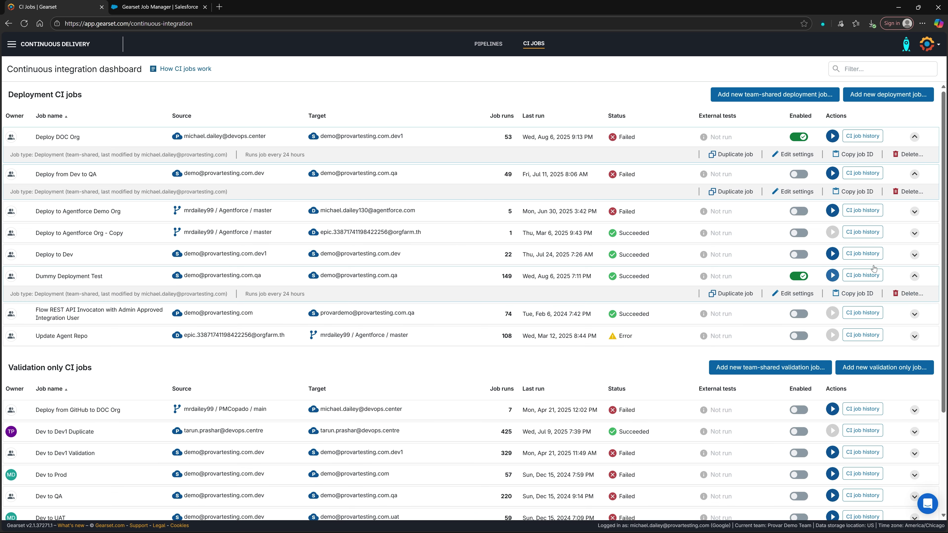
left_click(872, 278)
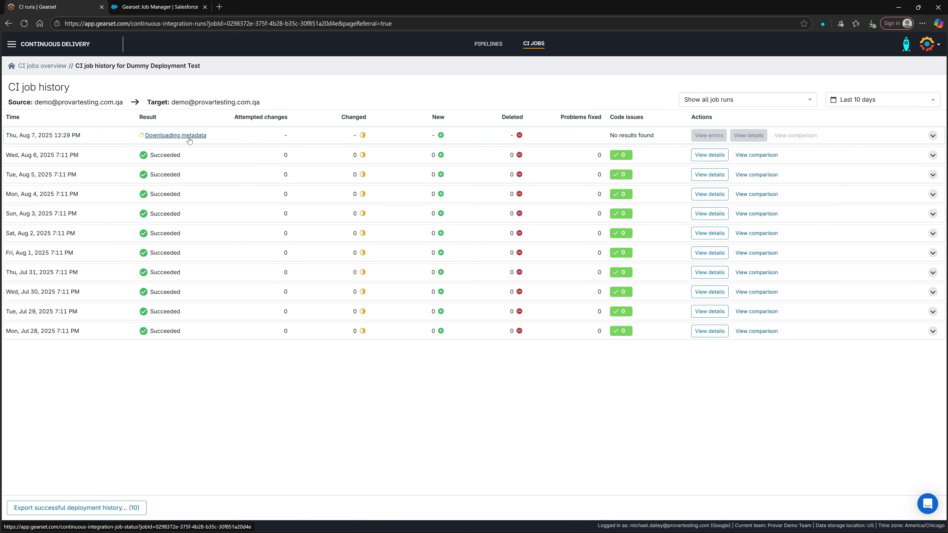
Switch to the Gearset Job Manager, review test plan job TPSJ-000000057 from the run history, and open the list of all Gearset CI job runs
left_click(164, 7)
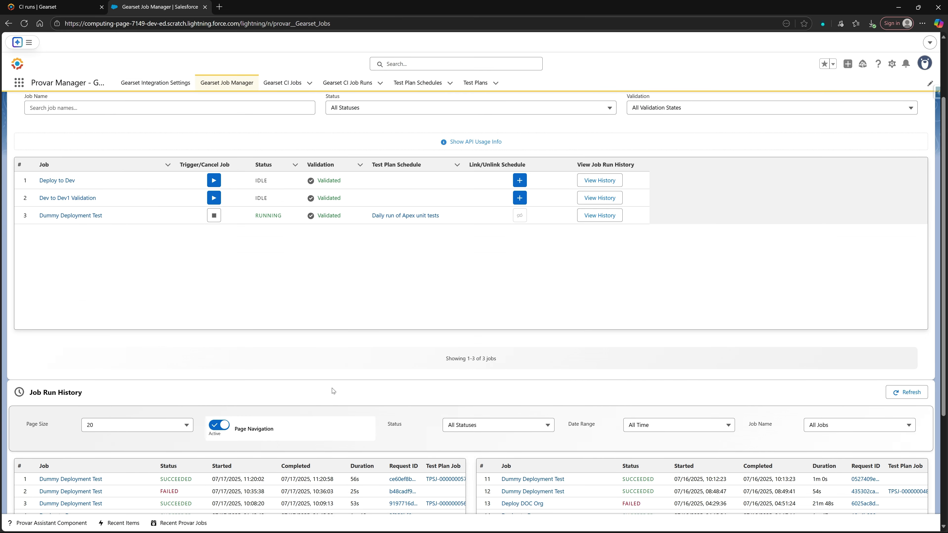
scroll(334, 391, "down", 2)
scroll(406, 397, "right", 2)
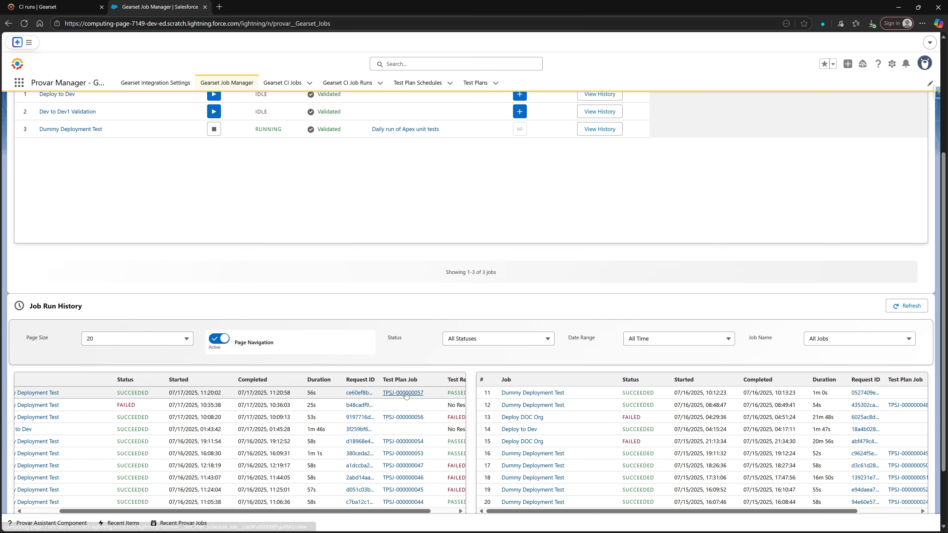
scroll(406, 396, "right", 2)
left_click(370, 393)
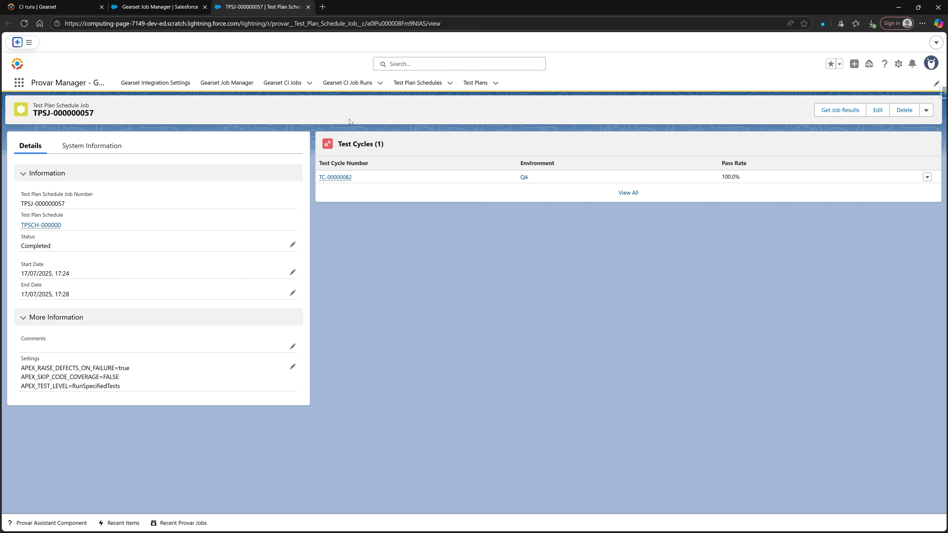
left_click(349, 88)
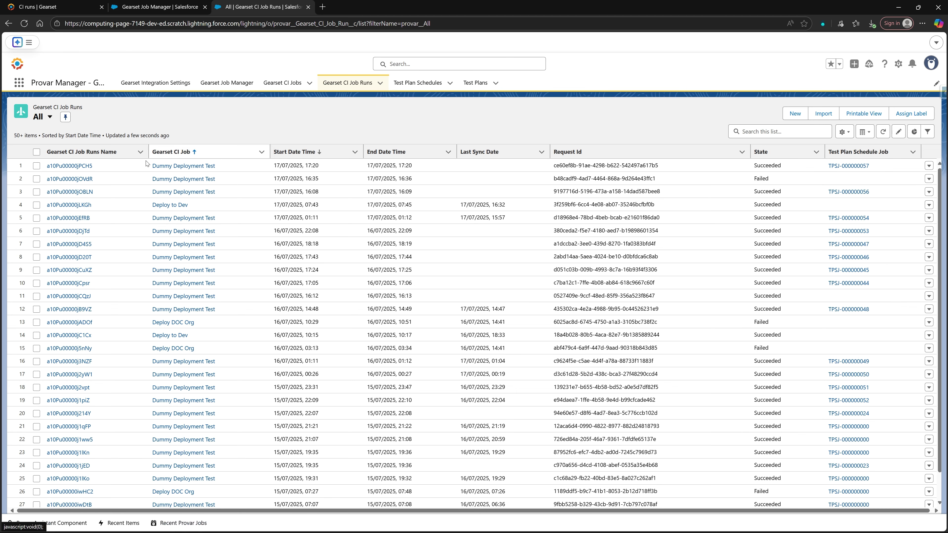
Show only the Dummy Deployment Test runs in the Gearset Job Manager's history and open the pending run's record from its request ID
left_click(228, 84)
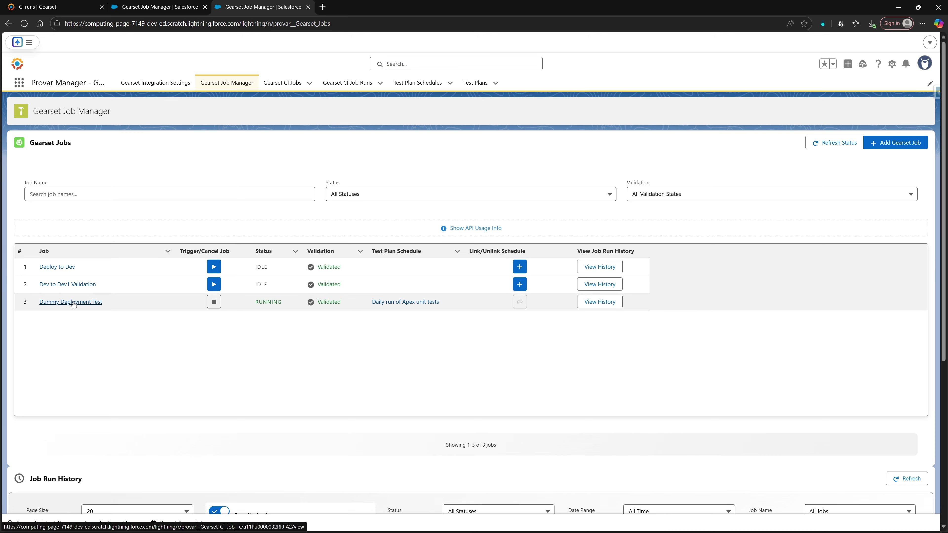
left_click(599, 301)
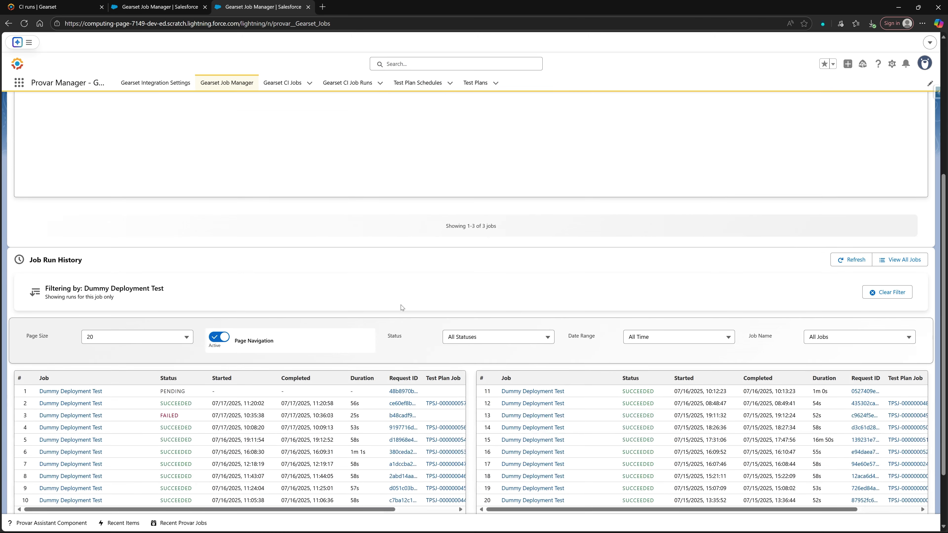
scroll(326, 331, "down", 1)
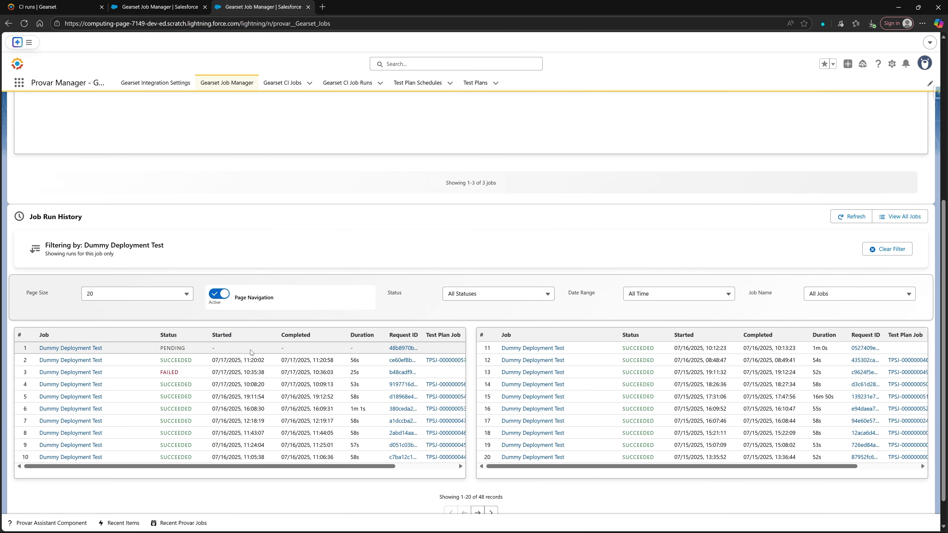
scroll(168, 355, "right", 3)
scroll(93, 354, "left", 3)
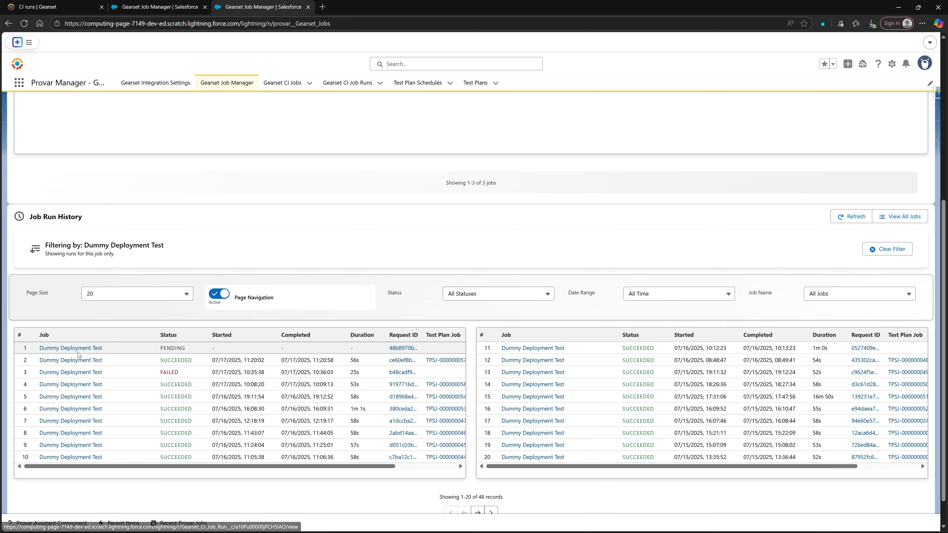
left_click(399, 347)
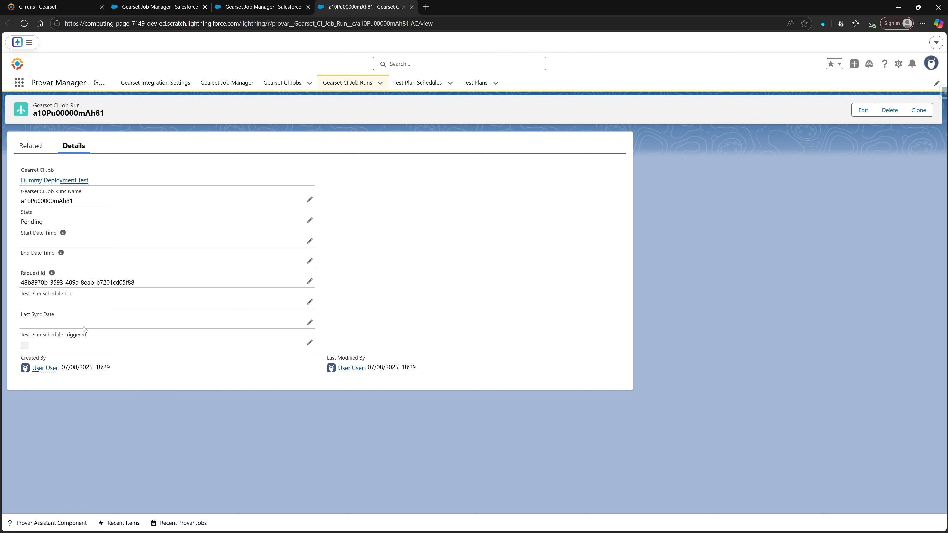
Switch to Gearset and check the Provar Manager connection among the source control and services connections
left_click(45, 7)
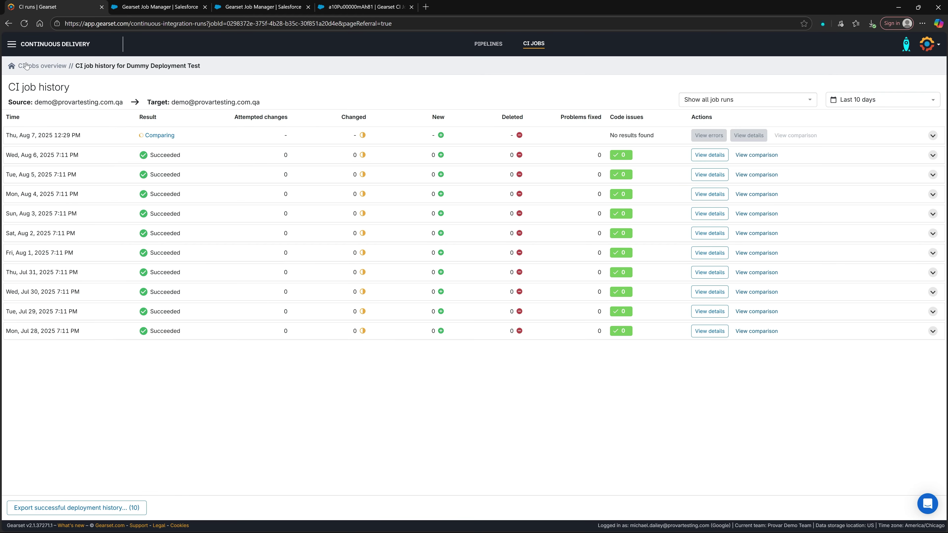
left_click(12, 45)
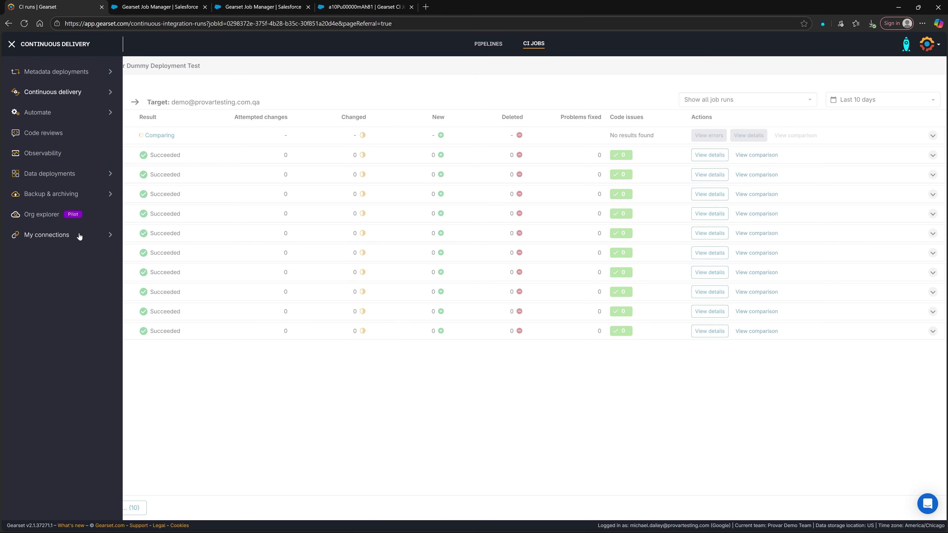
mouse_move(80, 236)
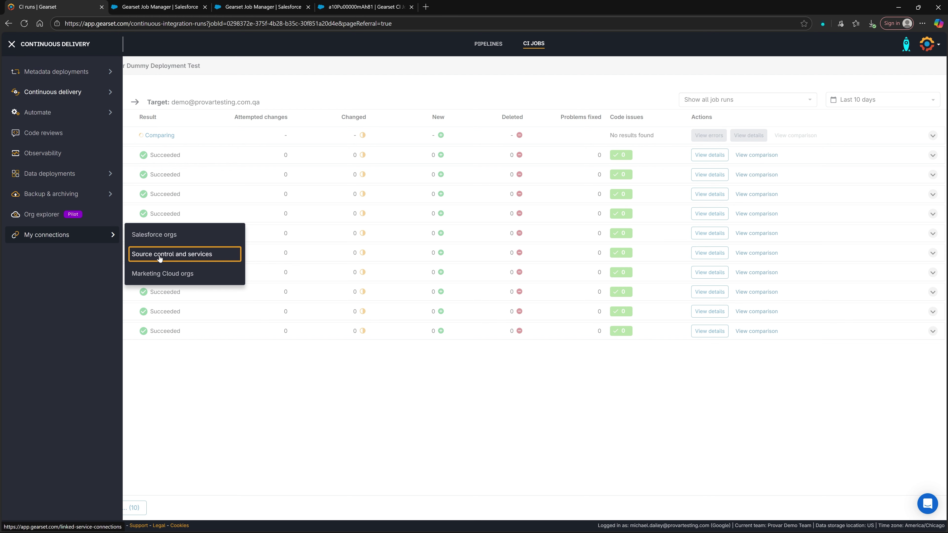
left_click(160, 255)
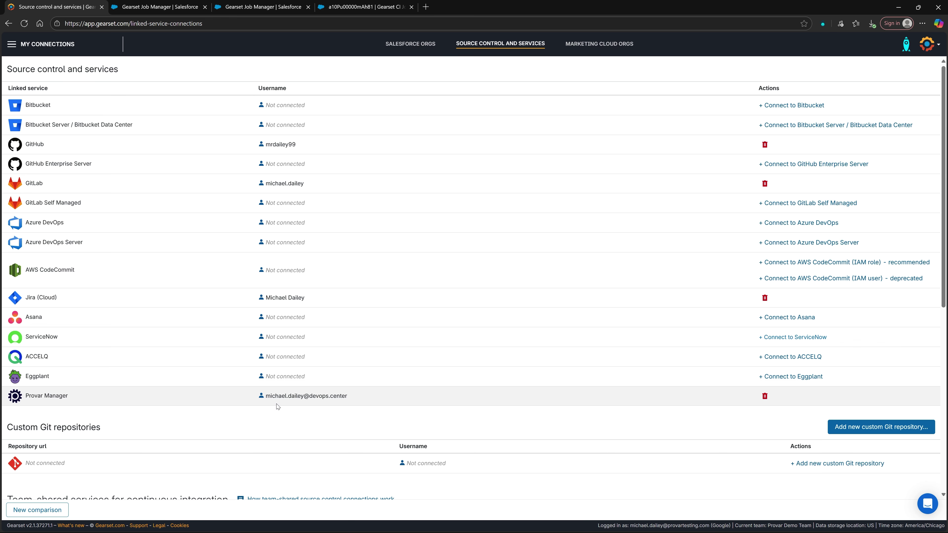
Open the test settings of the Dummy Deployment Test job from Gearset's continuous integration dashboard
left_click(21, 46)
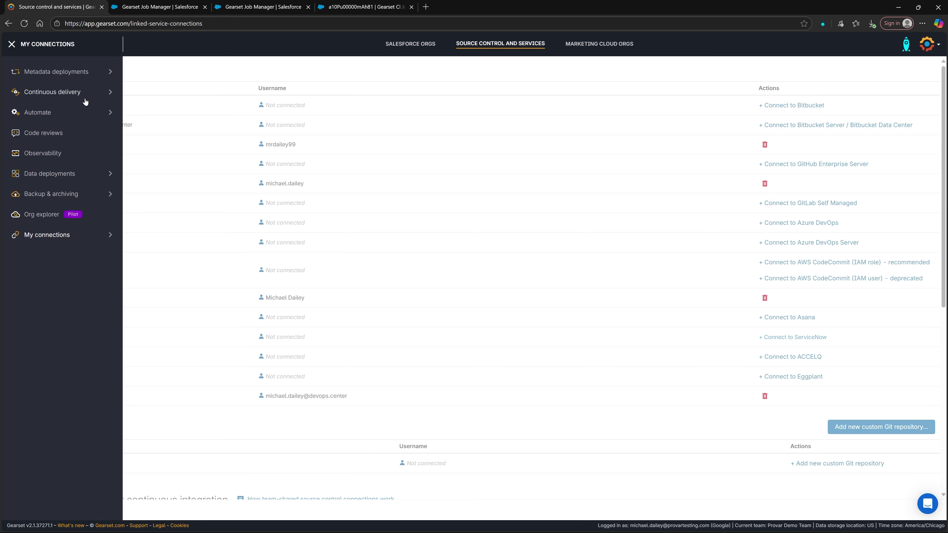
mouse_move(86, 93)
left_click(142, 114)
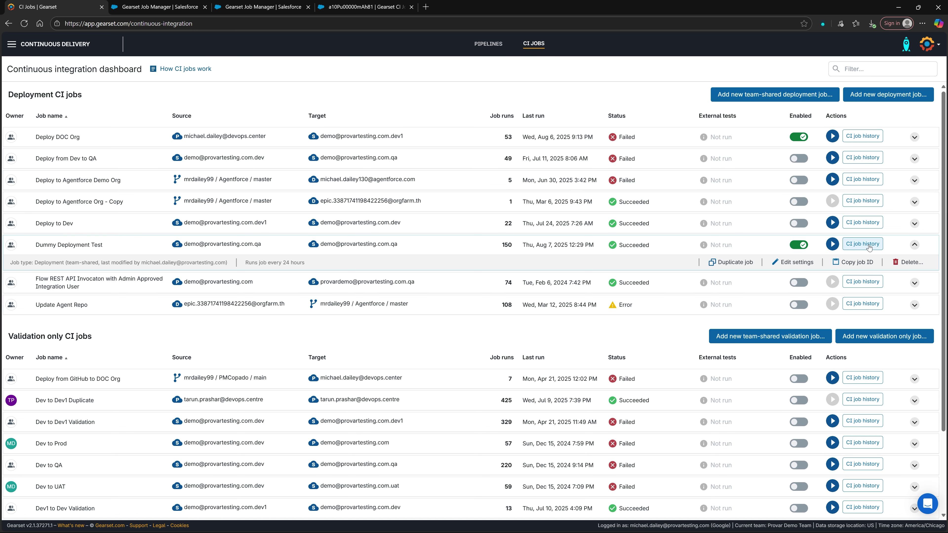
left_click(795, 263)
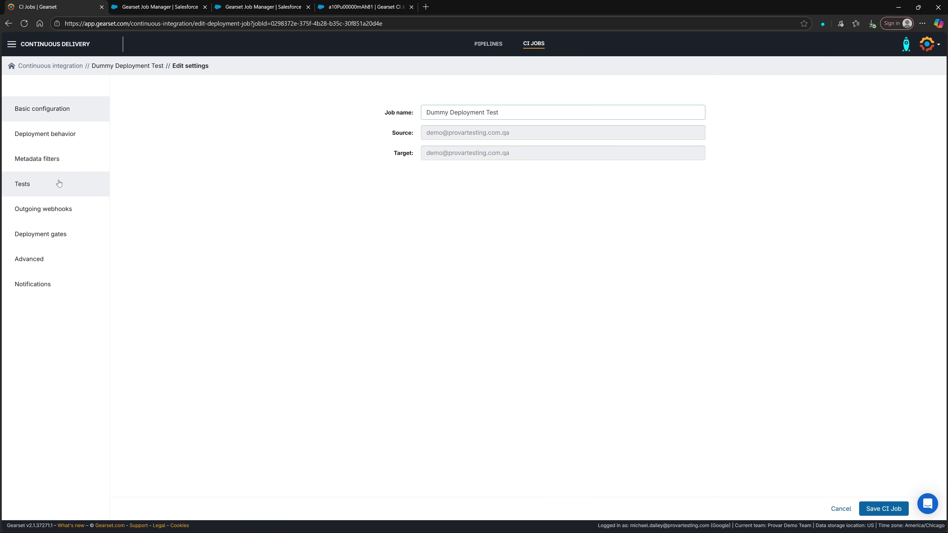
left_click(39, 186)
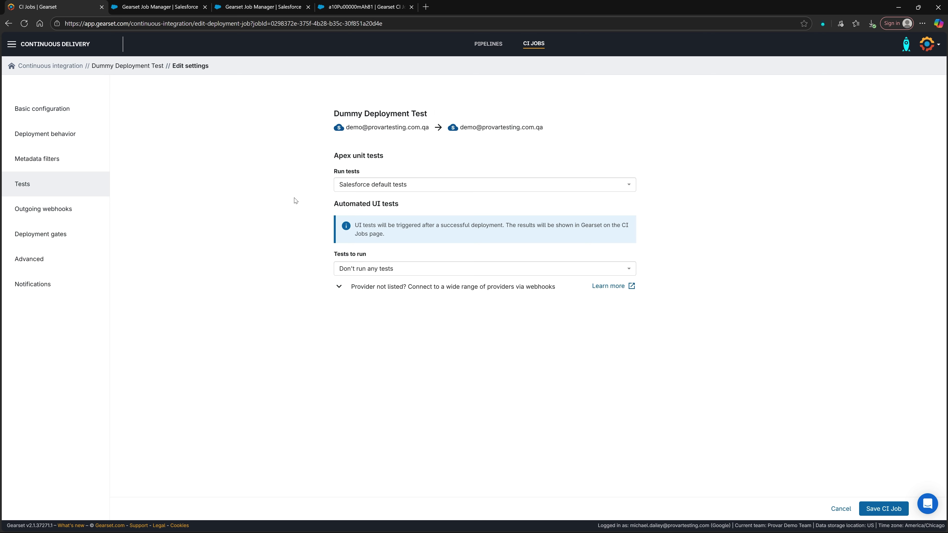
Choose Provar Manager as the automated UI test provider, inspect the test plan schedule entry, and leave the job settings without saving
left_click(369, 271)
left_click(364, 316)
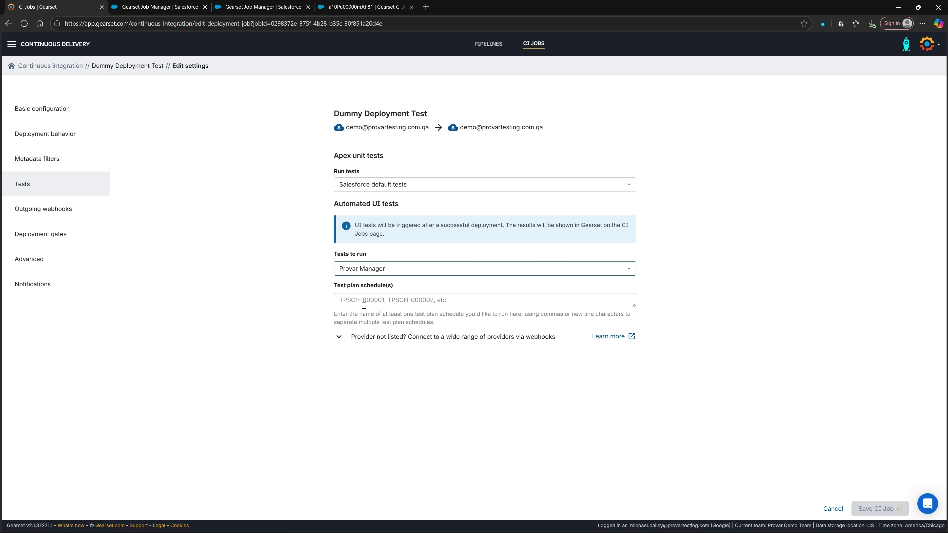
left_click(421, 301)
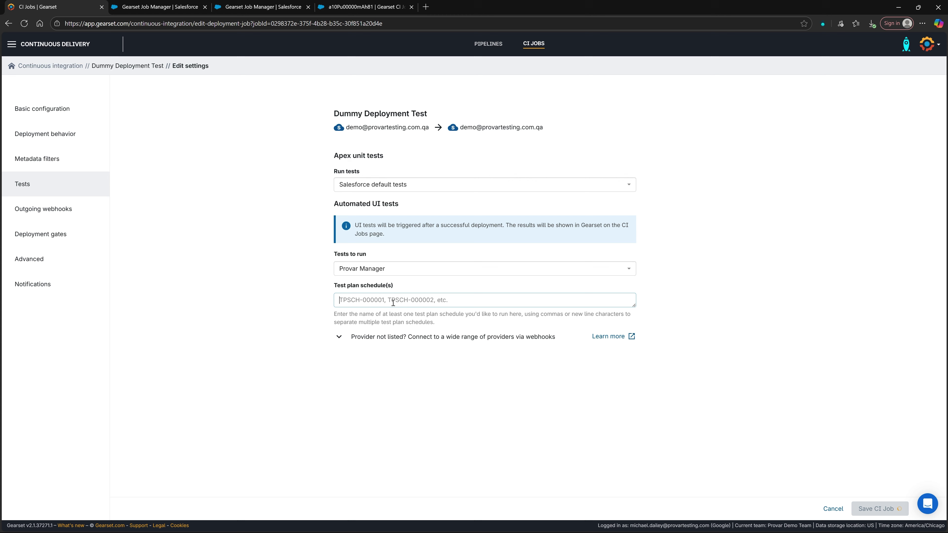
left_click(494, 148)
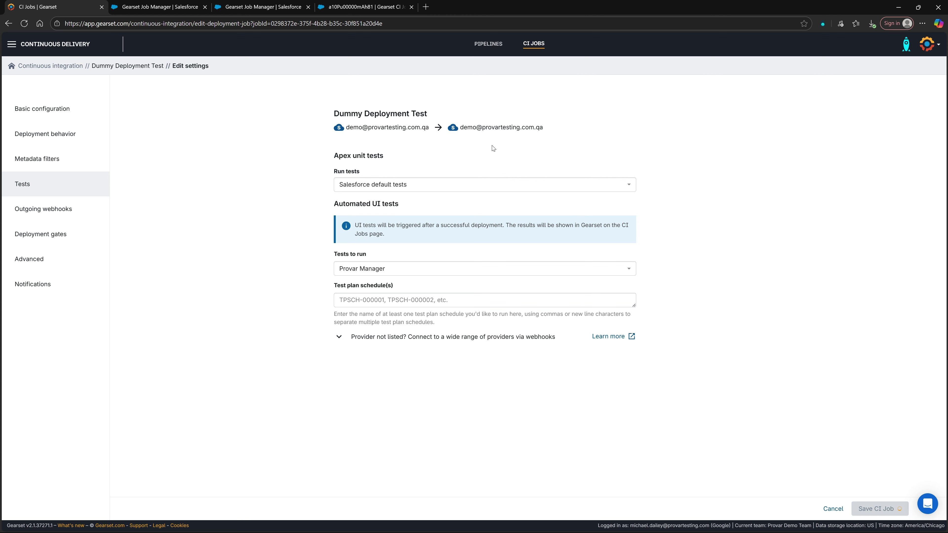
left_click(78, 68)
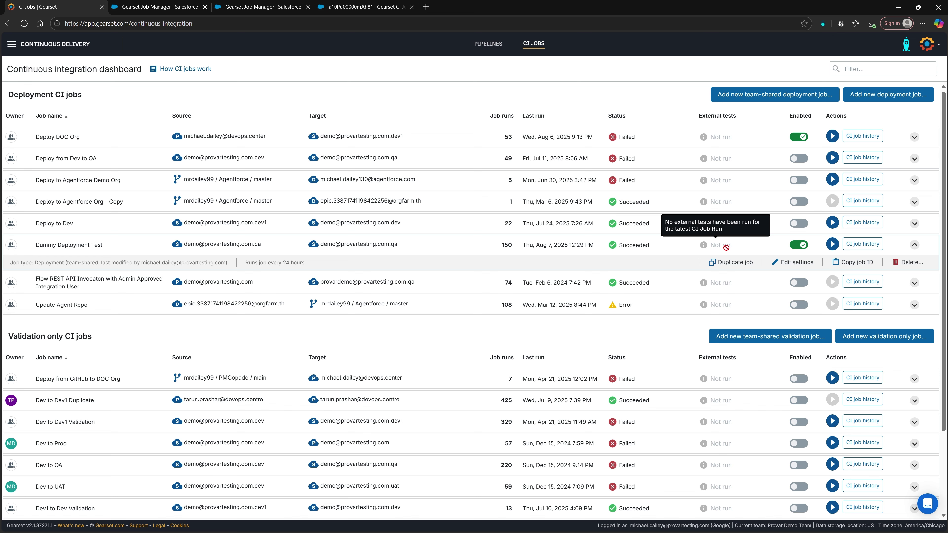
Switch back to the Gearset Job Manager in Salesforce and refresh both the job statuses and the job run history
key("ctrl+3")
left_click(836, 140)
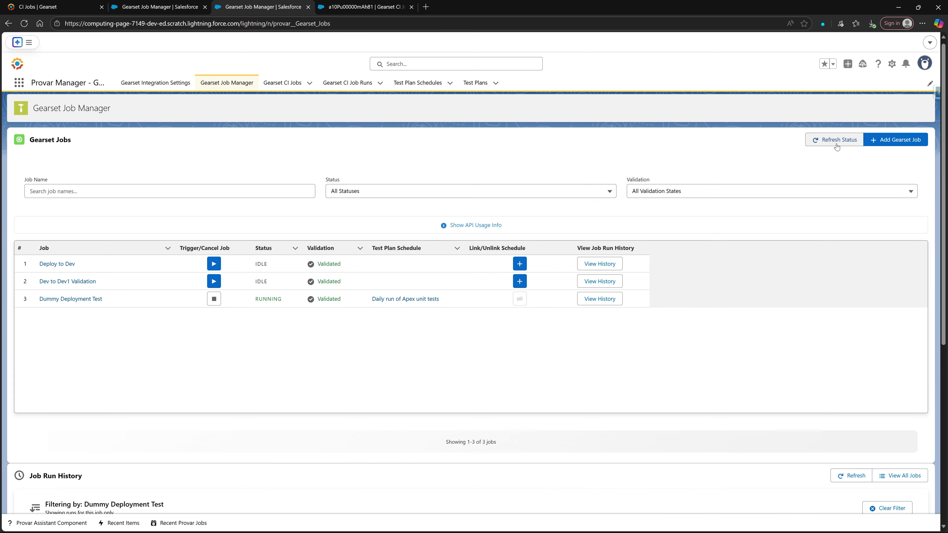
scroll(273, 299, "down", 4)
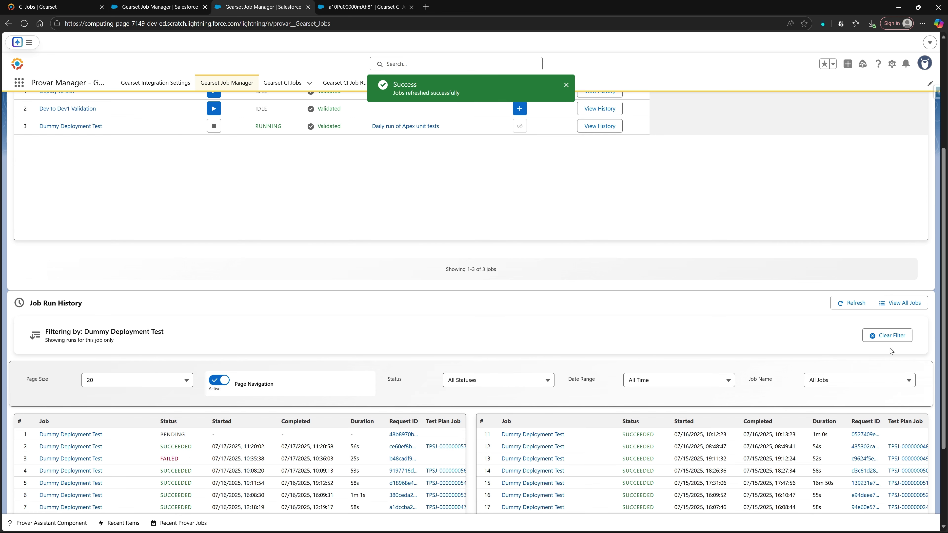
left_click(851, 303)
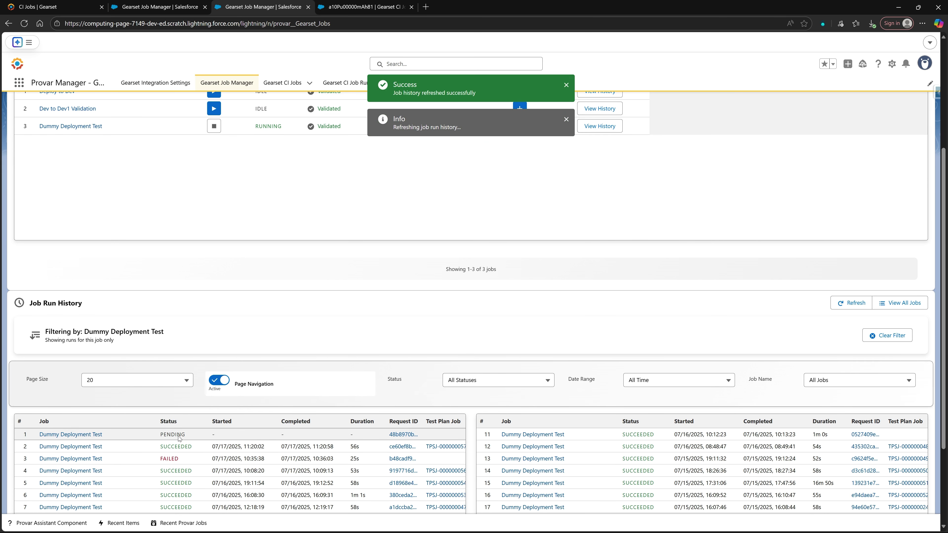
scroll(336, 459, "up", 4)
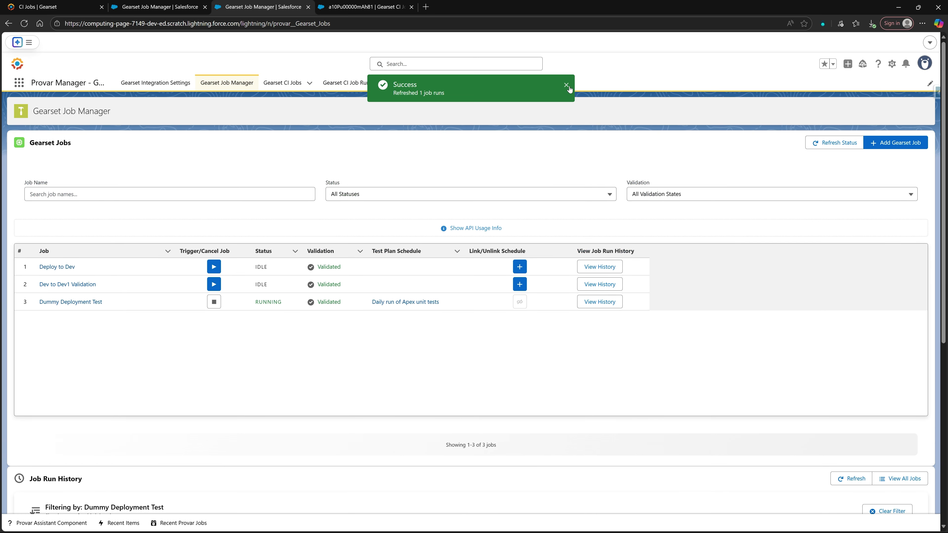
left_click(566, 86)
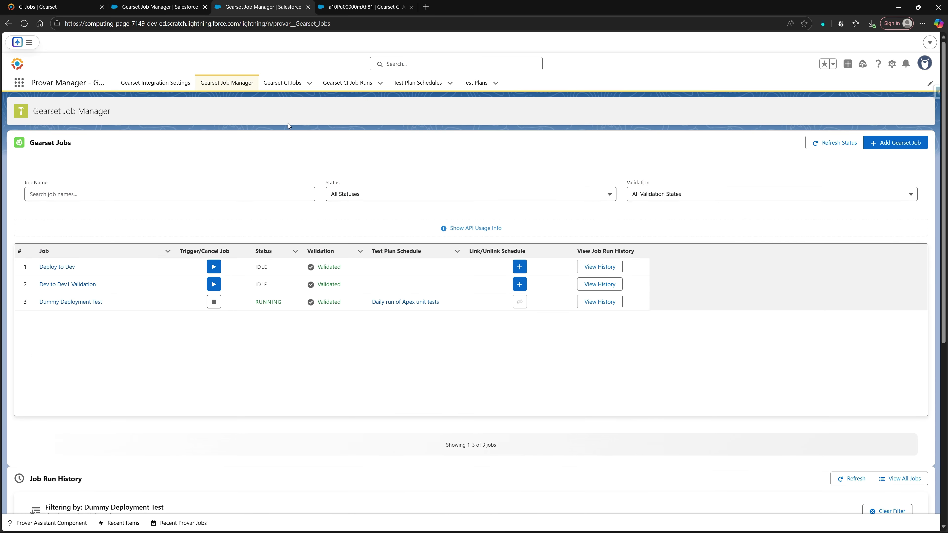
Open the Gearset integration settings to review the job sync configuration
left_click(146, 84)
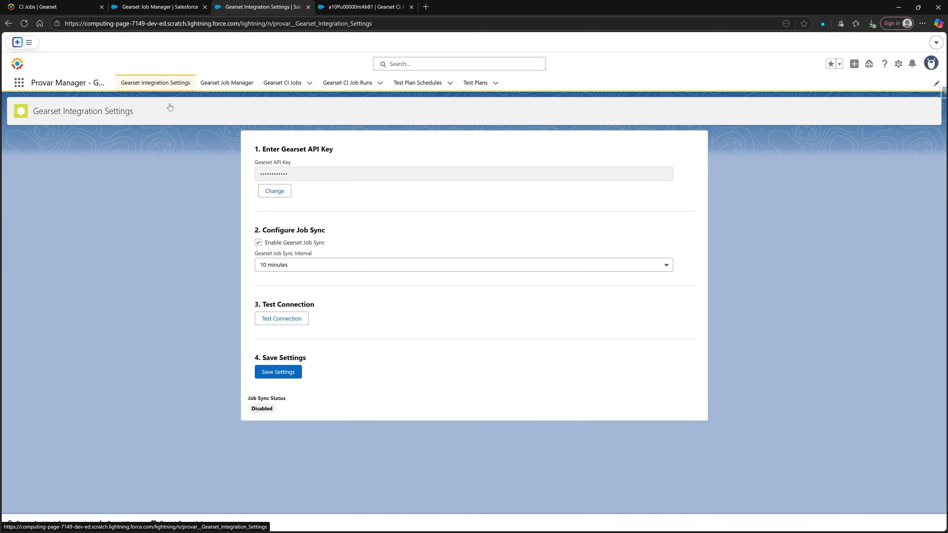